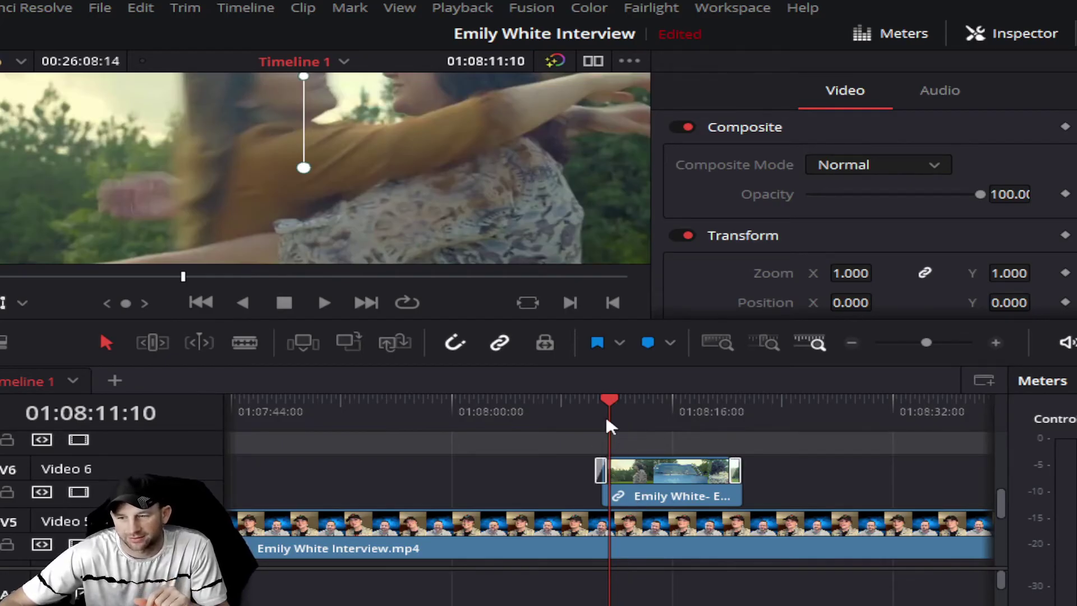
left_click_drag(614, 407, 592, 414)
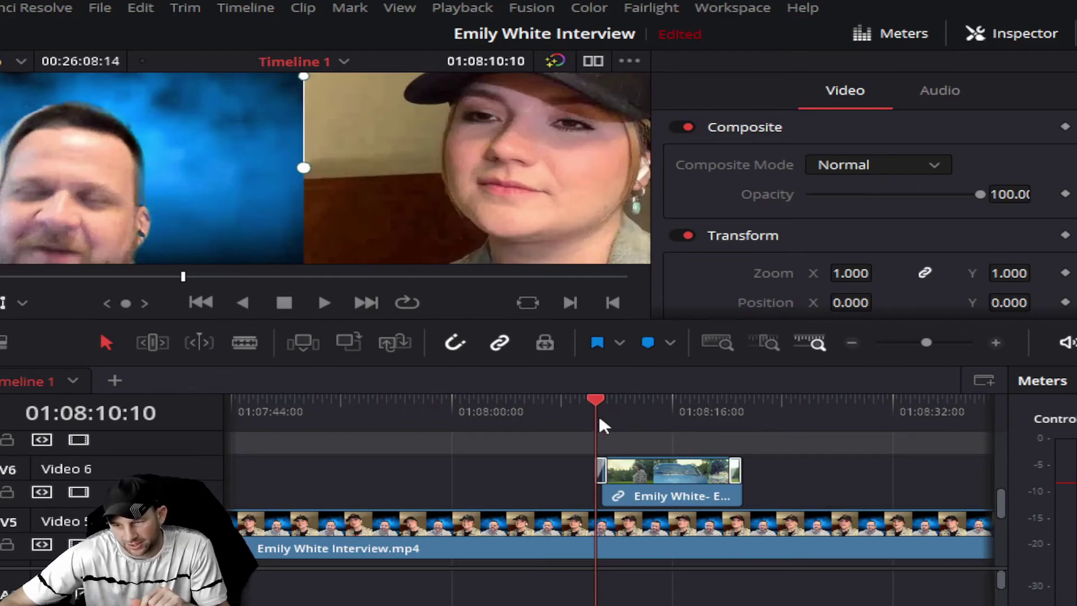
left_click(598, 415)
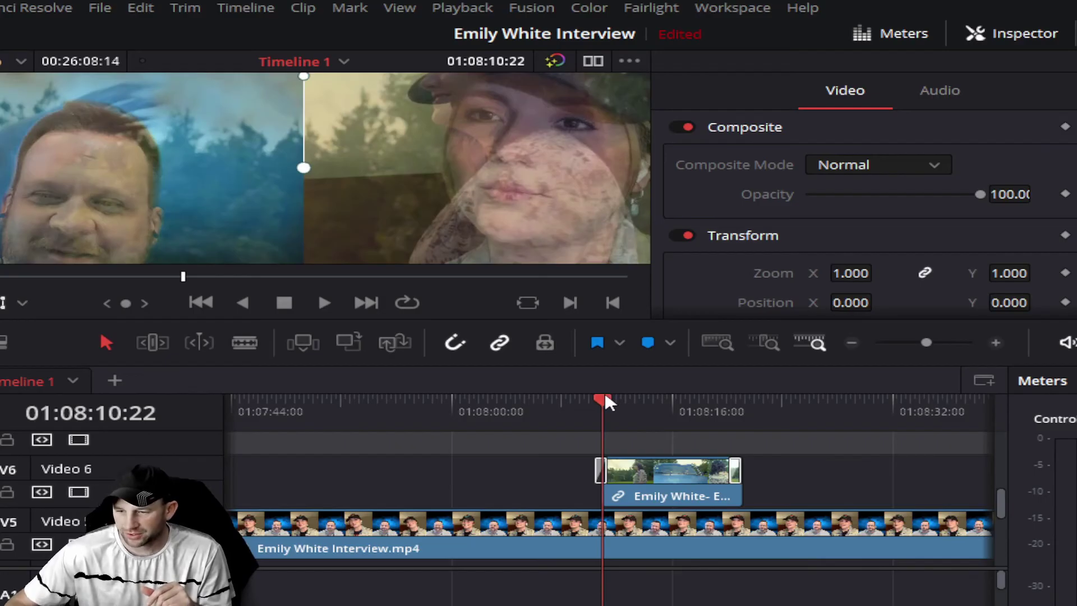
left_click_drag(604, 392, 614, 400)
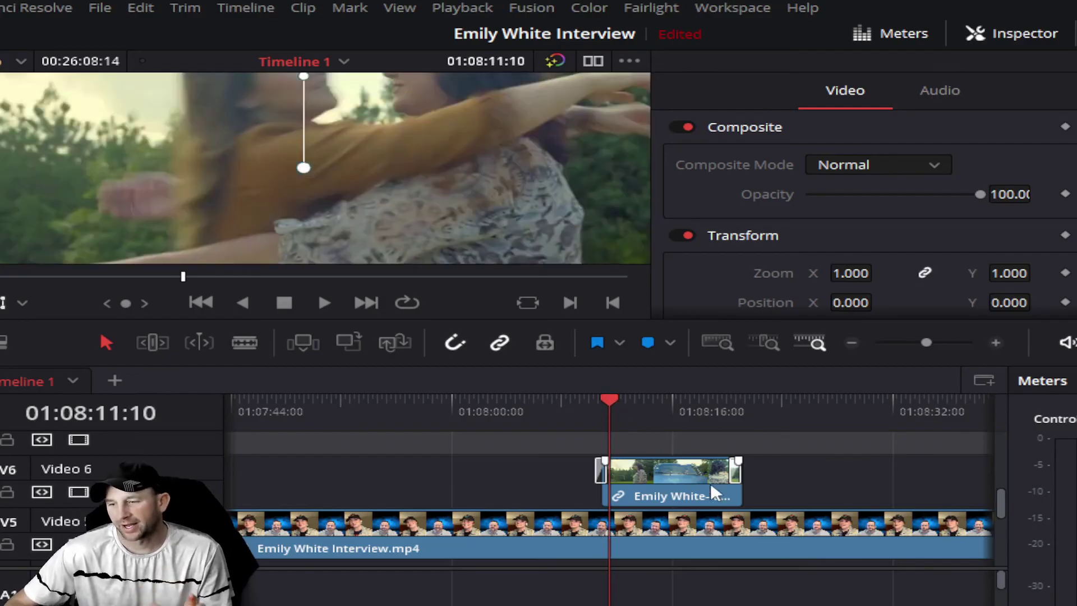